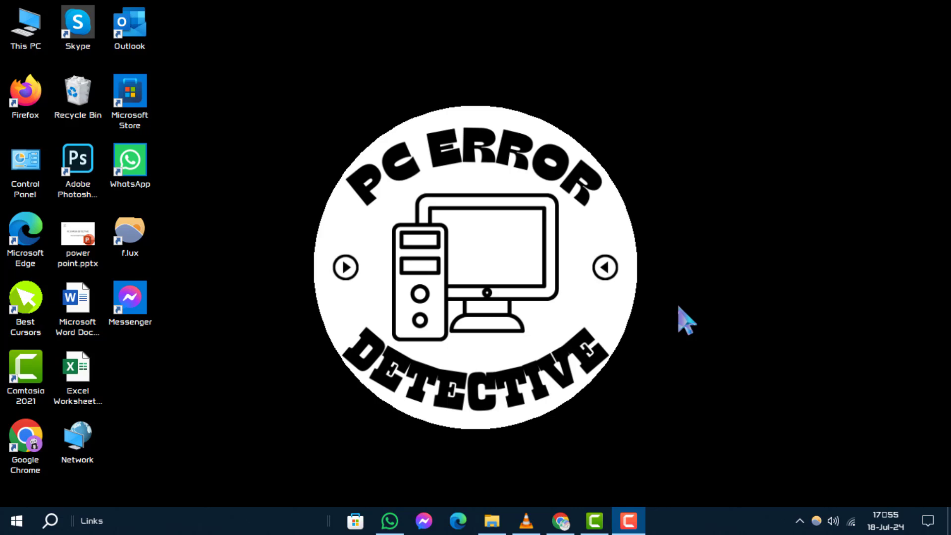
Step: Open Task Manager full screen, sort processes by CPU and bring up Camtasia 2021 Recorder's actions
{"action": "right_click", "coordinate": [728, 520]}
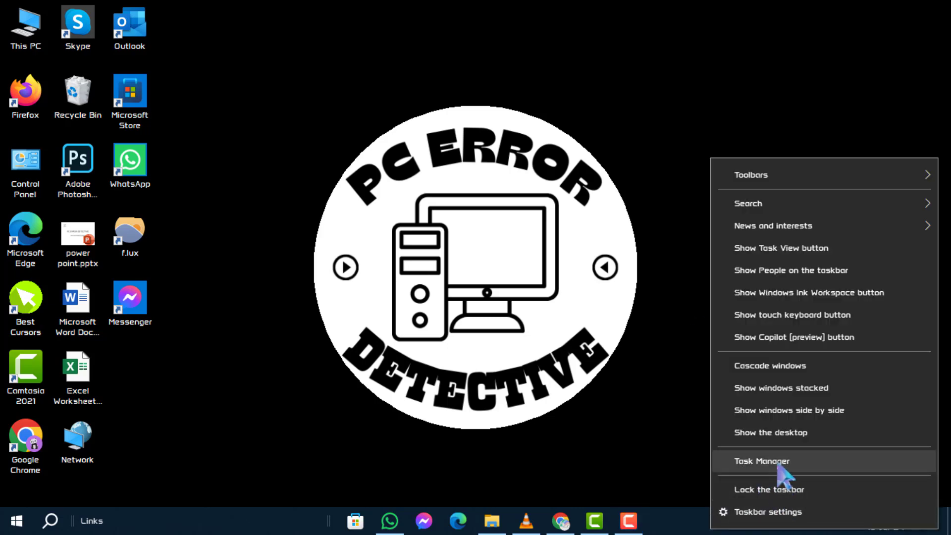
{"action": "left_click", "coordinate": [776, 461]}
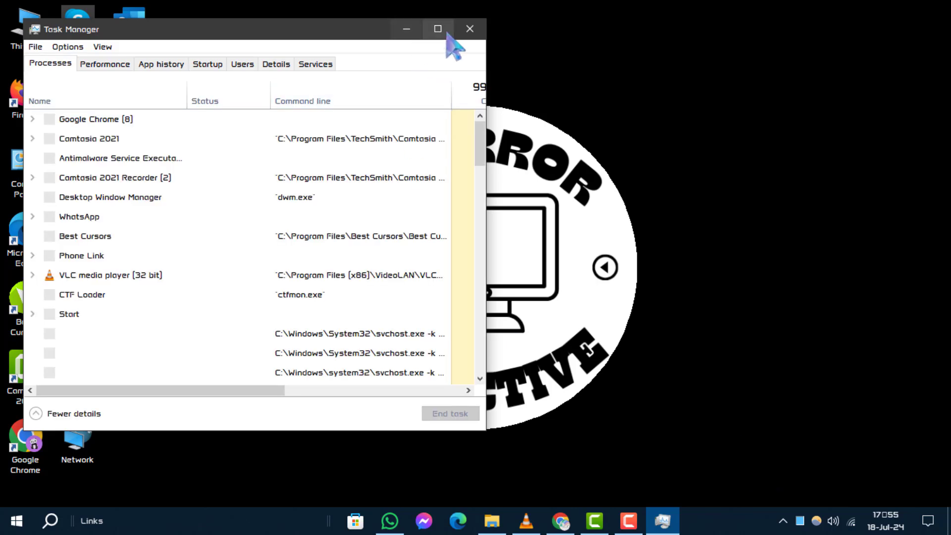
{"action": "left_click", "coordinate": [443, 29]}
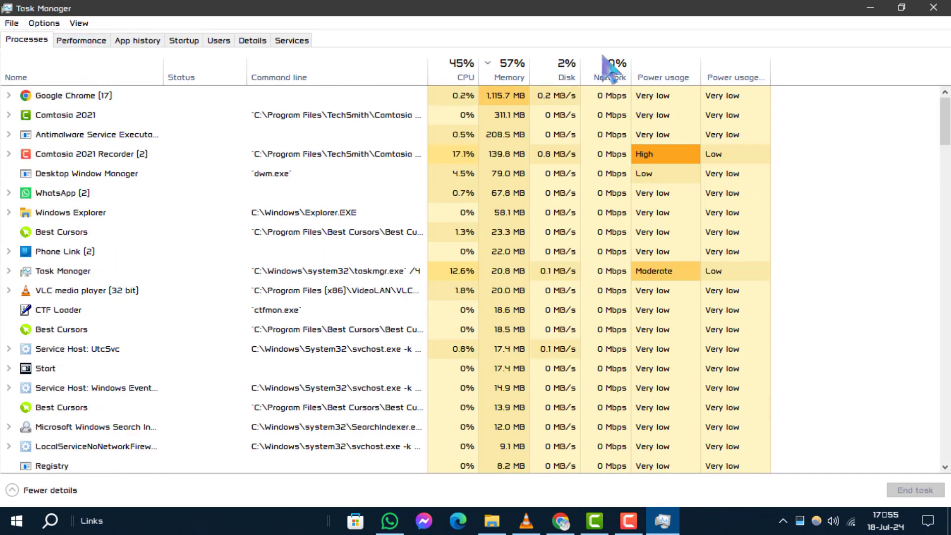
{"action": "left_click", "coordinate": [464, 85]}
{"action": "left_click", "coordinate": [466, 82]}
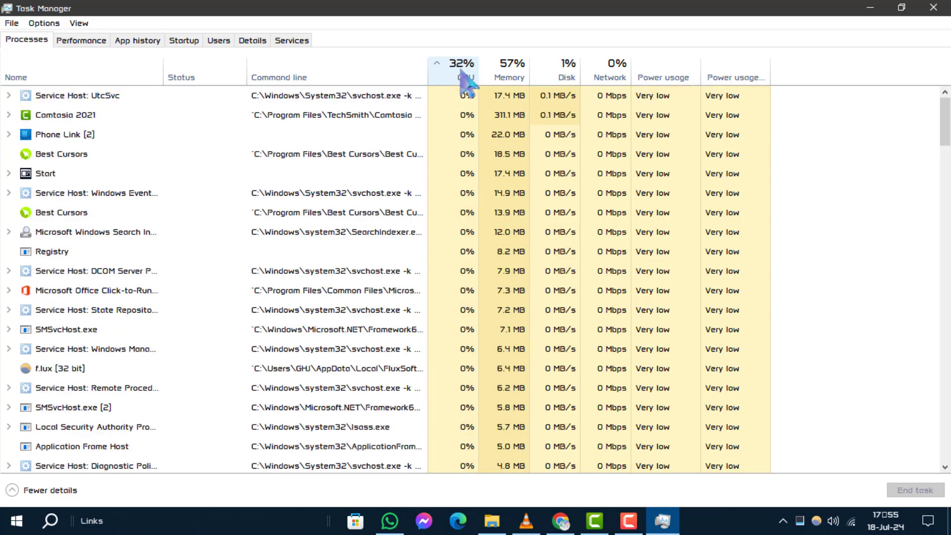
{"action": "left_click", "coordinate": [466, 83]}
{"action": "left_click", "coordinate": [466, 82]}
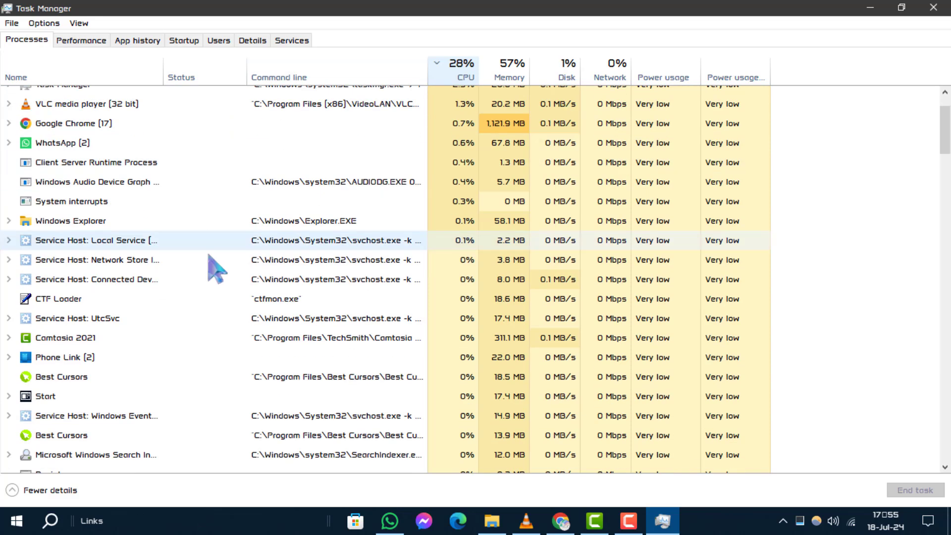
{"action": "left_click", "coordinate": [219, 99]}
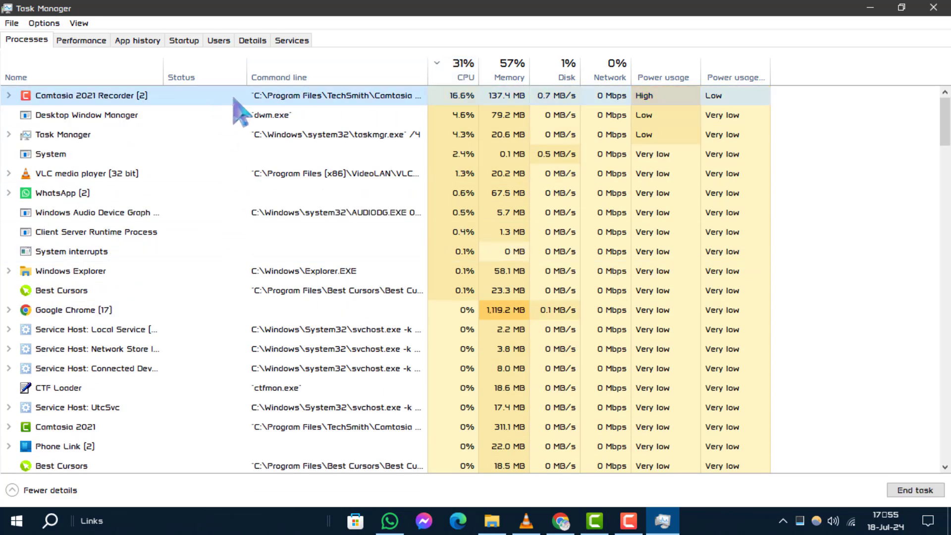
{"action": "right_click", "coordinate": [334, 96]}
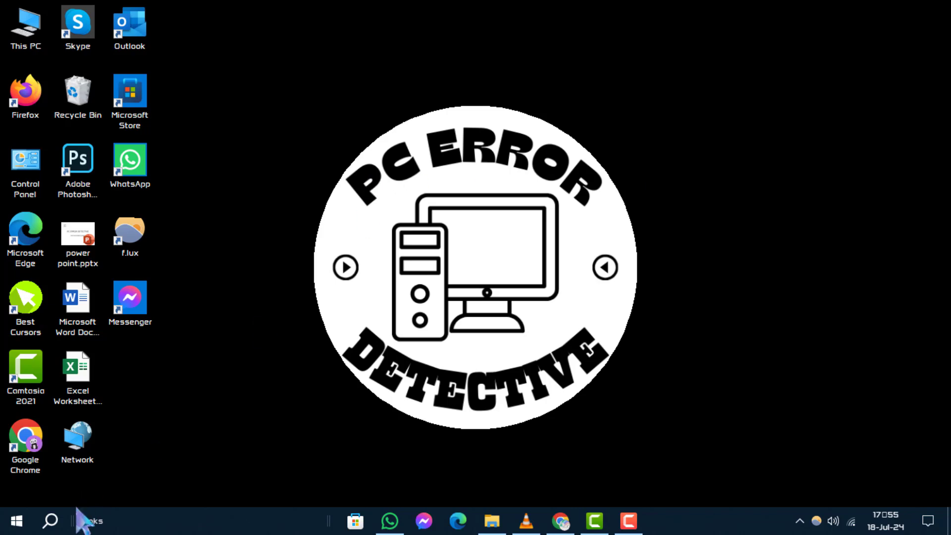
Step: Search for power settings and go from Power & sleep to Additional power settings
{"action": "left_click", "coordinate": [64, 520]}
{"action": "type", "text": "power settings"}
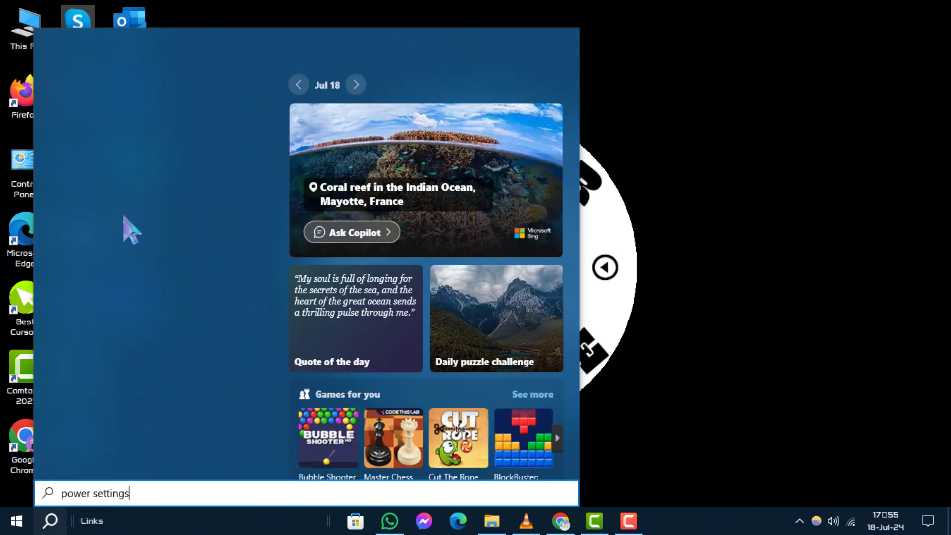
{"action": "left_click", "coordinate": [147, 122]}
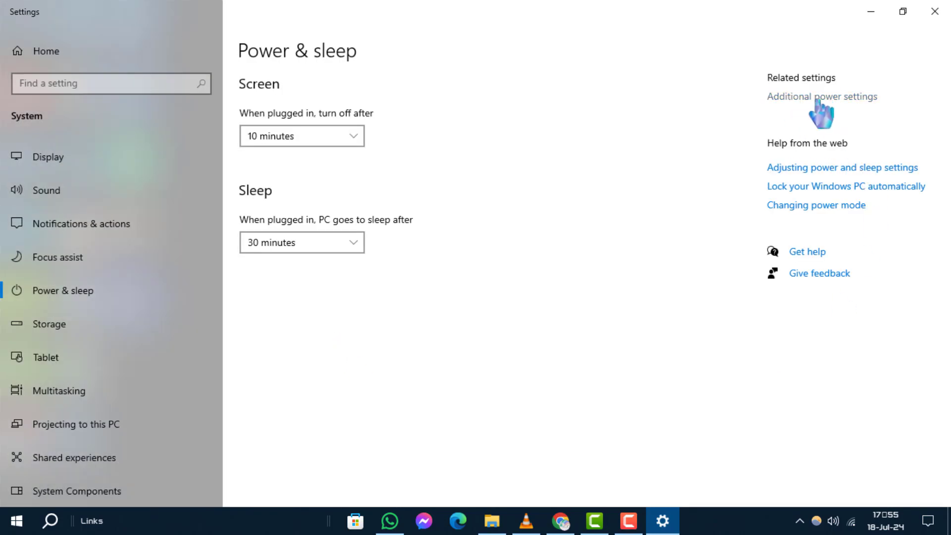
{"action": "left_click", "coordinate": [818, 98]}
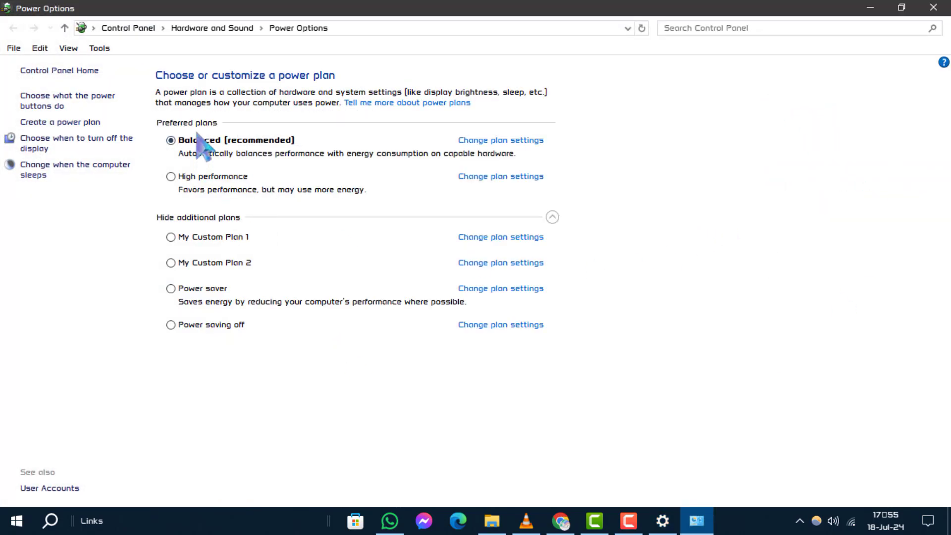
Step: Cap the Balanced plan's maximum processor state at 90% and close the power and Settings windows
{"action": "left_click", "coordinate": [503, 141]}
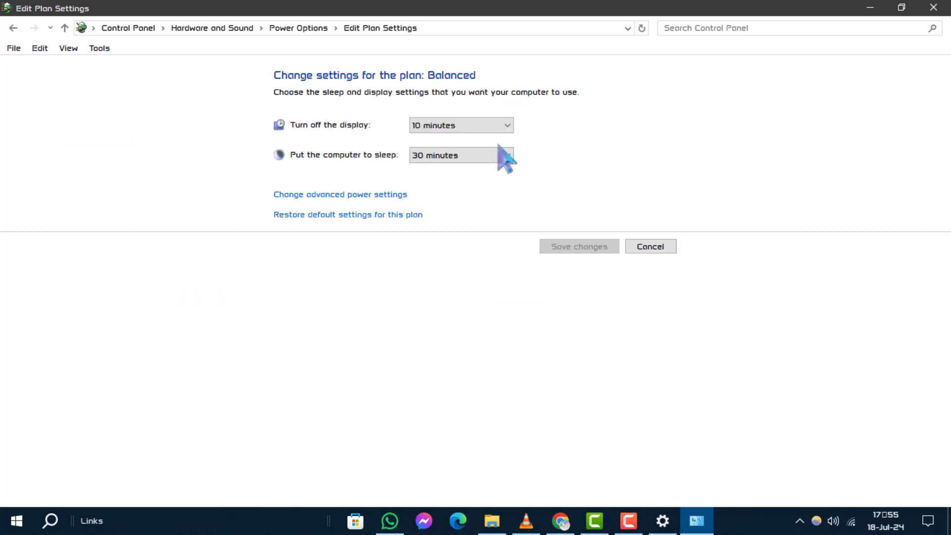
{"action": "left_click", "coordinate": [326, 197]}
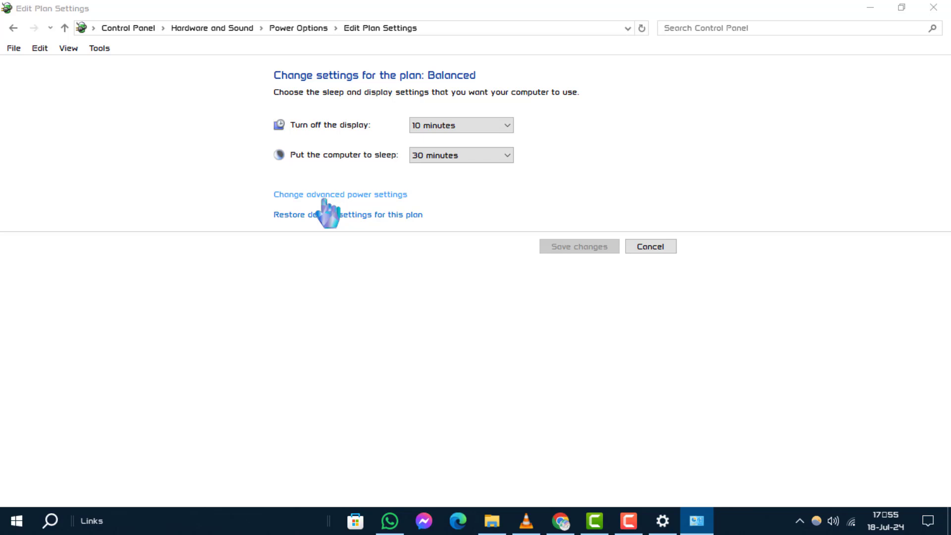
{"action": "scroll", "coordinate": [78, 253], "scroll_direction": "down", "scroll_amount": 1}
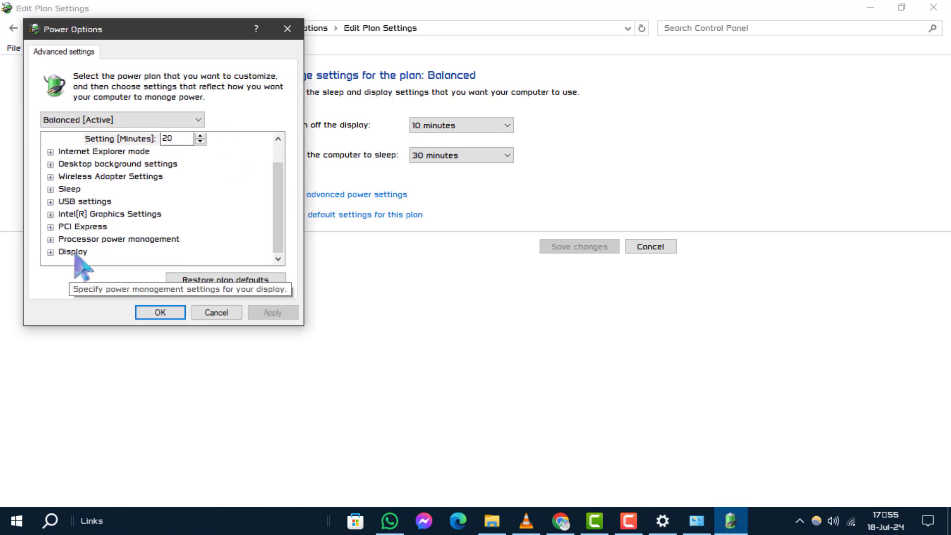
{"action": "left_click", "coordinate": [111, 242]}
{"action": "left_click", "coordinate": [127, 254]}
{"action": "type", "text": "90"}
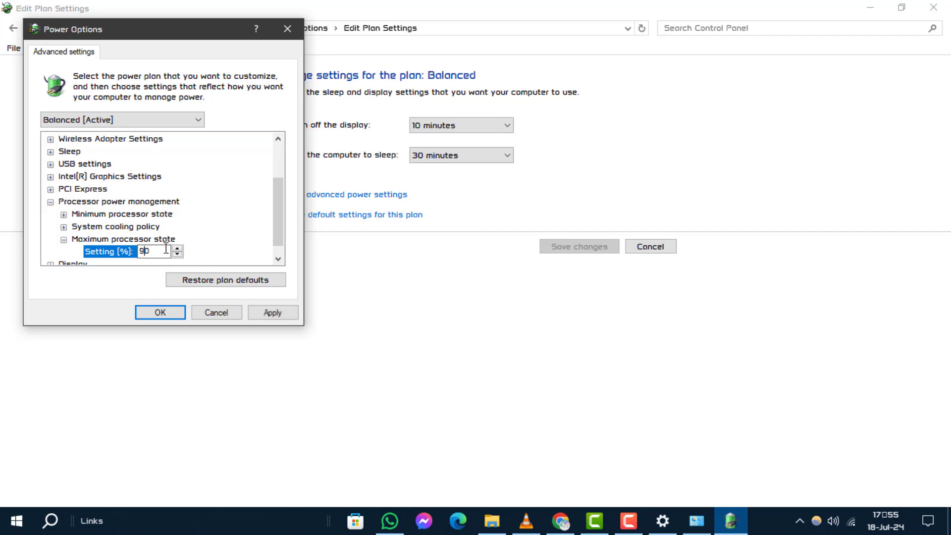
{"action": "left_click", "coordinate": [177, 315]}
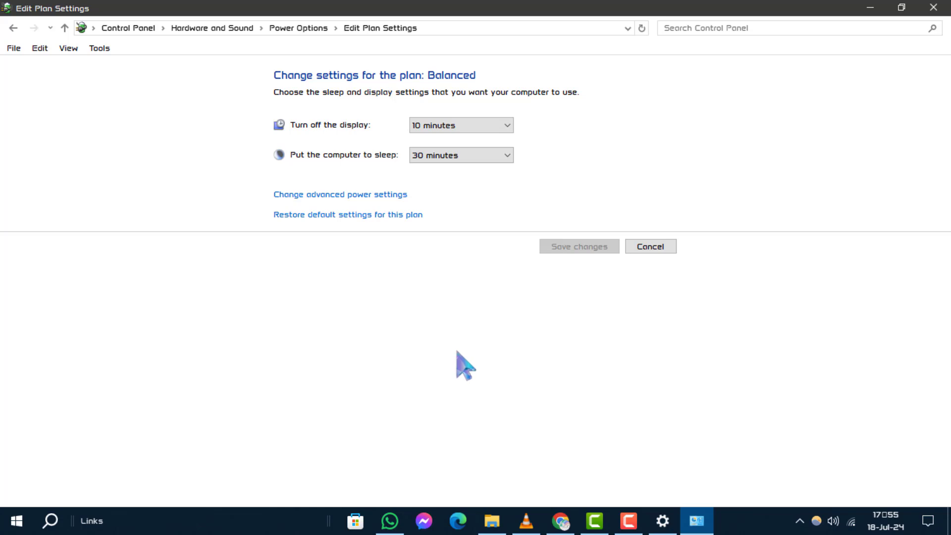
{"action": "left_click", "coordinate": [934, 7]}
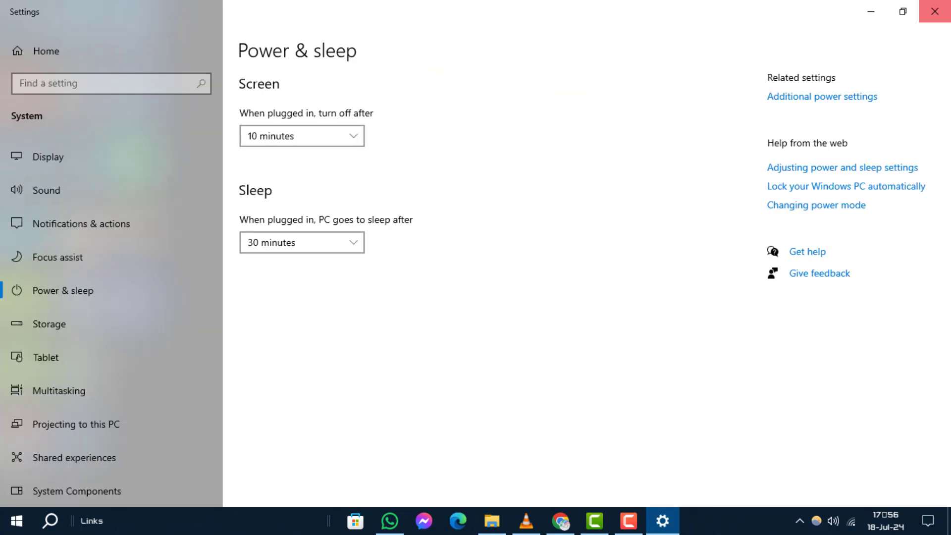
{"action": "left_click", "coordinate": [935, 10]}
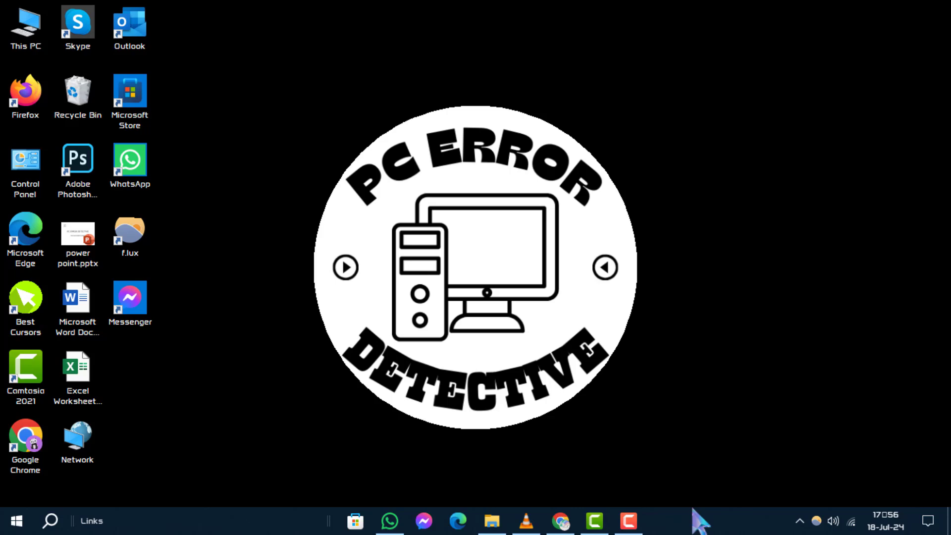
{"action": "right_click", "coordinate": [702, 528]}
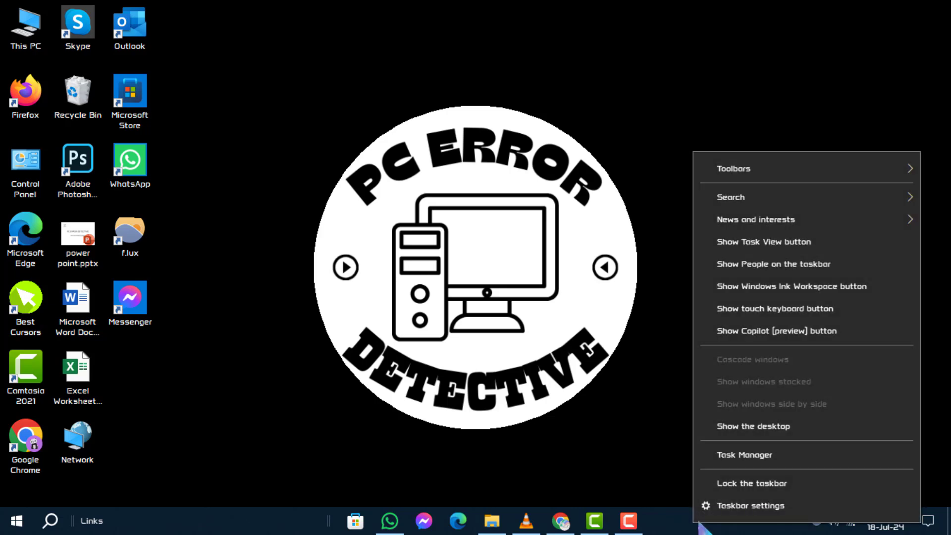
{"action": "left_click", "coordinate": [739, 462]}
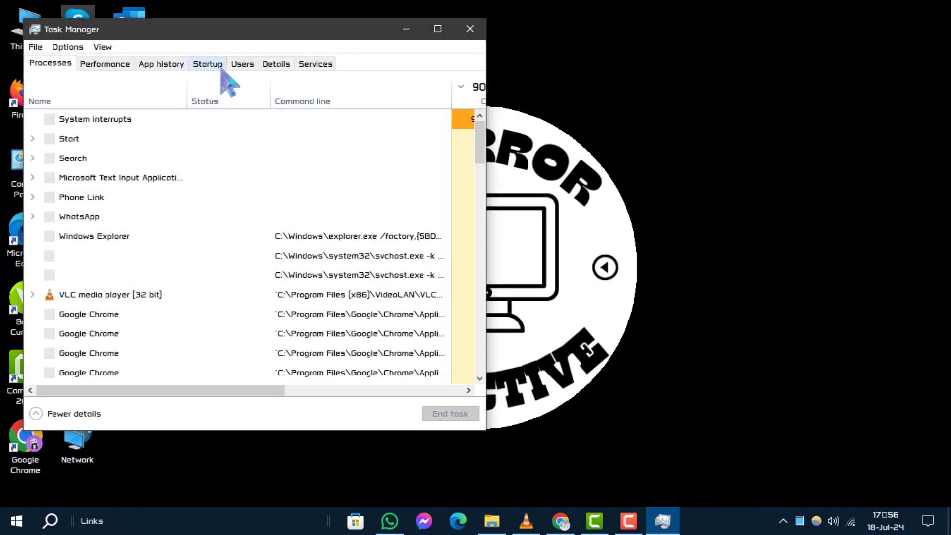
{"action": "left_click", "coordinate": [208, 66]}
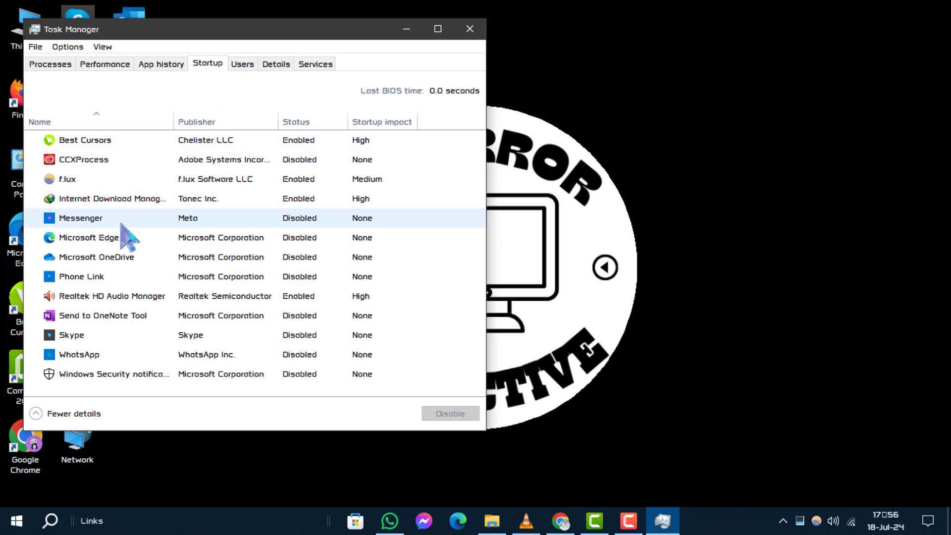
{"action": "left_click", "coordinate": [116, 145]}
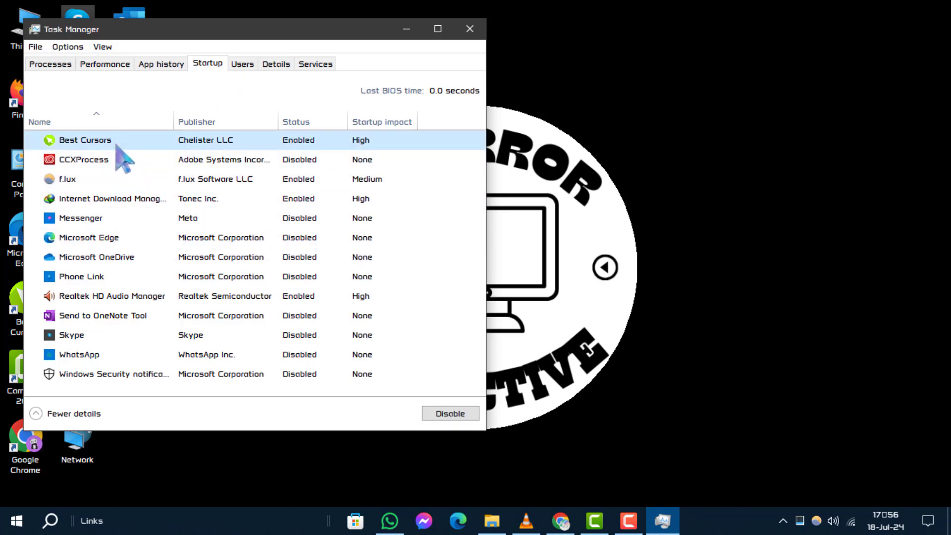
{"action": "right_click", "coordinate": [113, 145]}
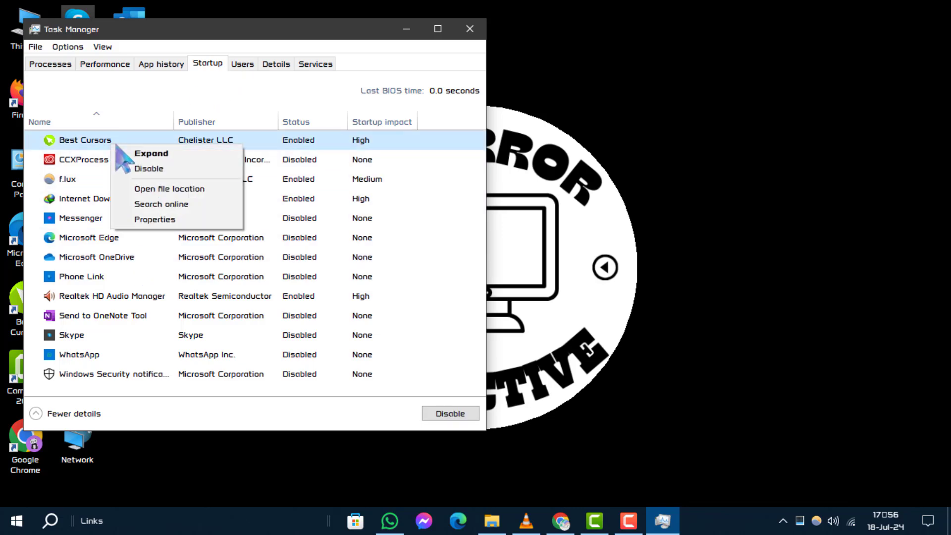
{"action": "left_click", "coordinate": [280, 42]}
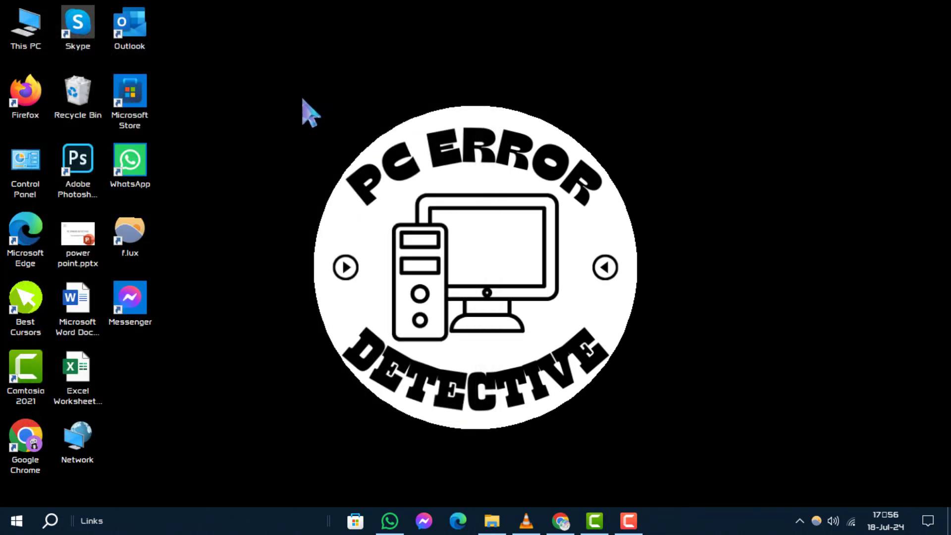
Step: Reach Virtual Memory via This PC's Properties, Advanced system settings and Performance Options' Advanced tab
{"action": "right_click", "coordinate": [21, 29]}
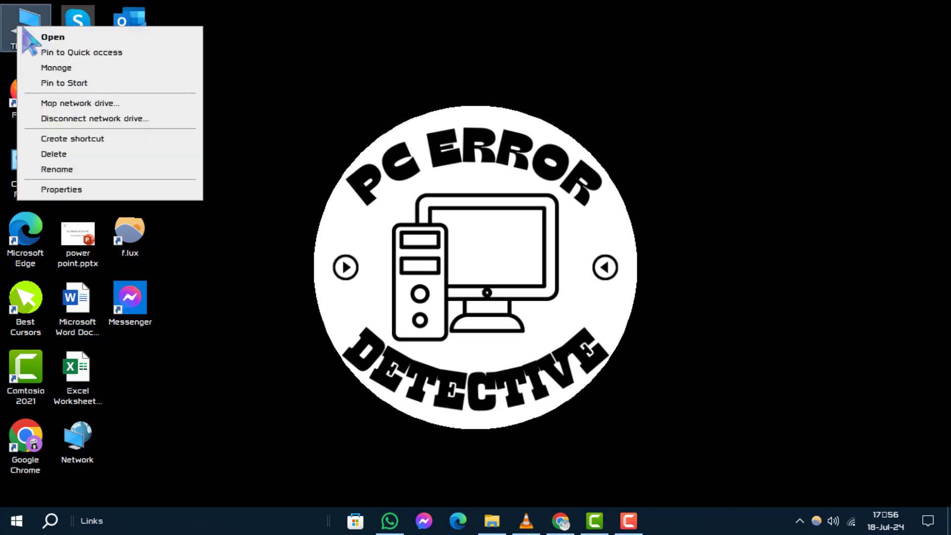
{"action": "left_click", "coordinate": [61, 190]}
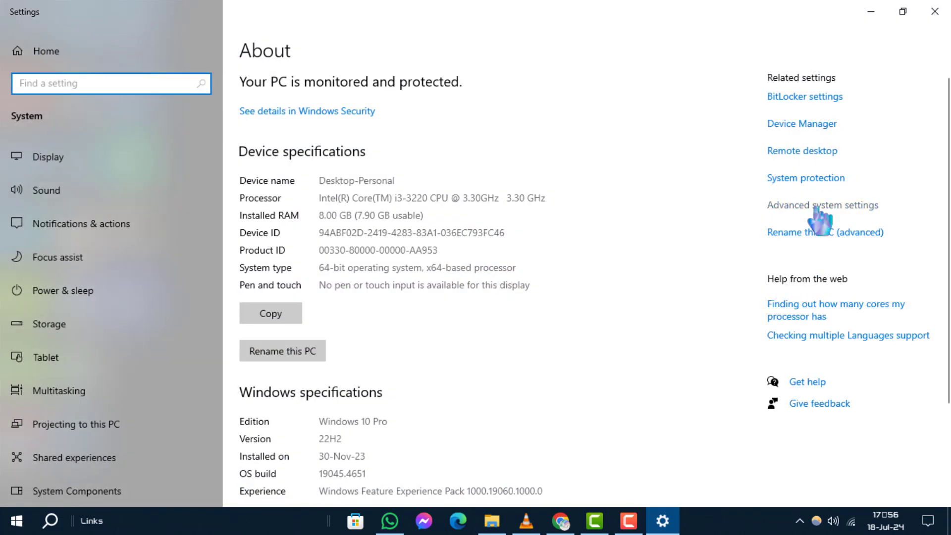
{"action": "left_click", "coordinate": [810, 206]}
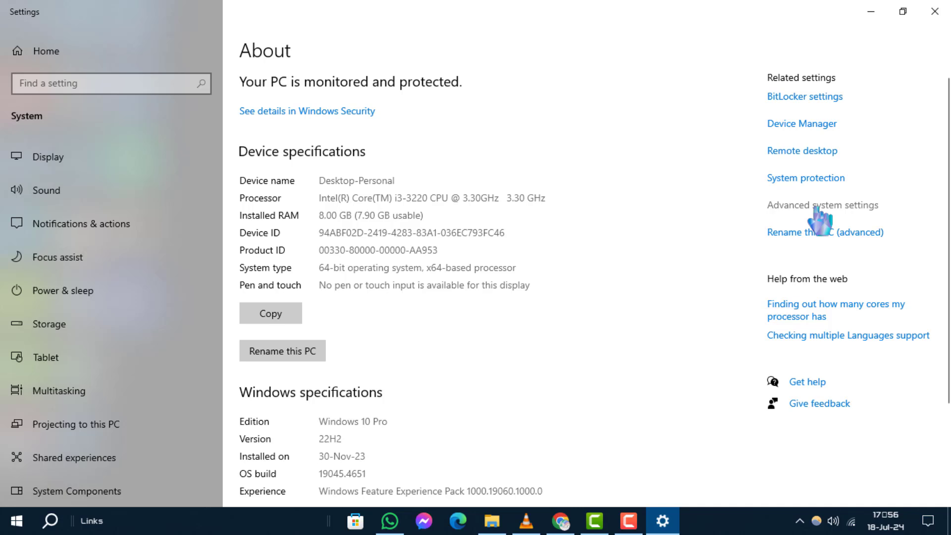
{"action": "left_click_drag", "start_coordinate": [183, 49], "coordinate": [515, 118]}
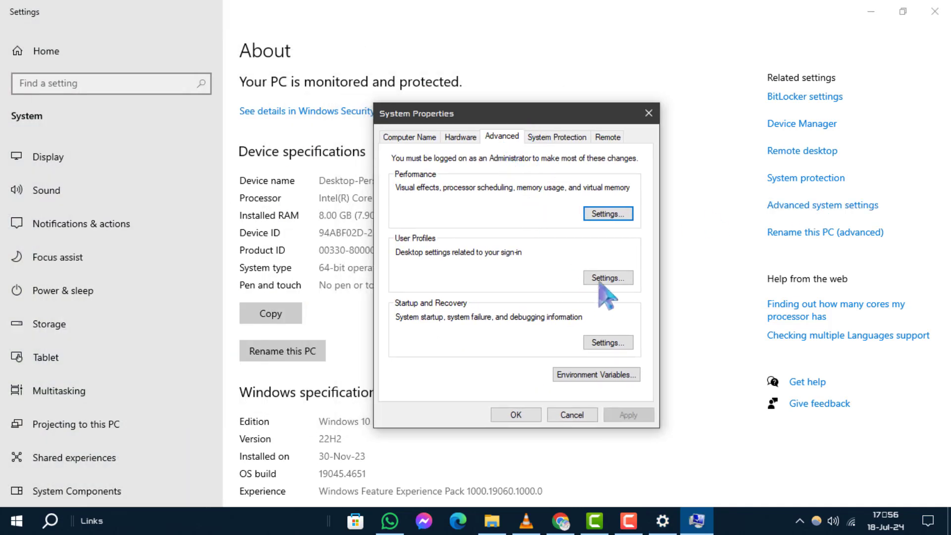
{"action": "left_click", "coordinate": [608, 216]}
{"action": "left_click", "coordinate": [490, 116]}
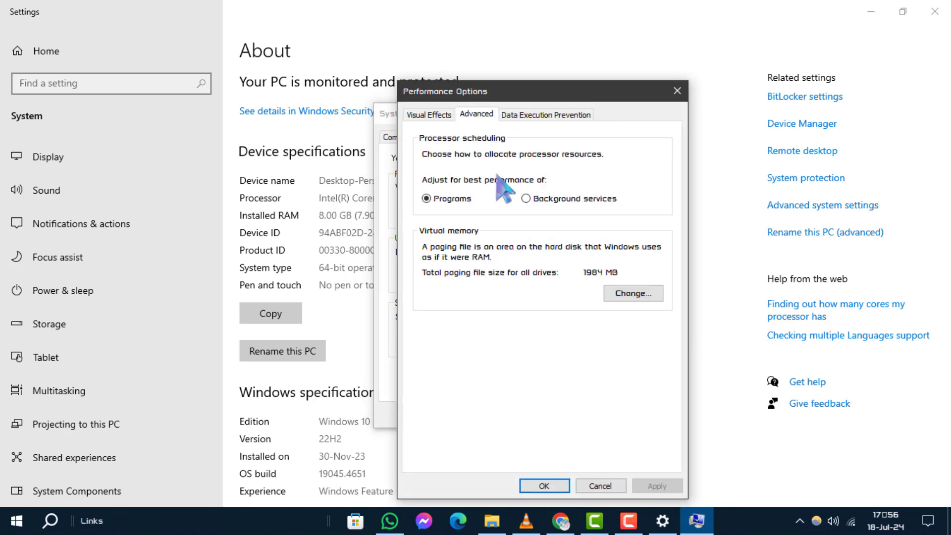
{"action": "left_click", "coordinate": [634, 295]}
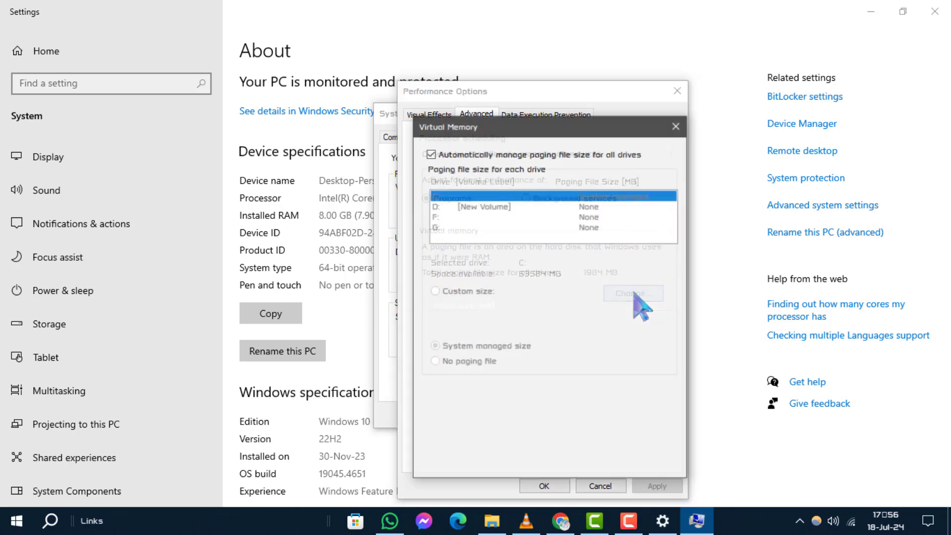
Step: Turn off automatic paging management and set D: to a custom 12000 MB initial and maximum size
{"action": "left_click", "coordinate": [432, 155]}
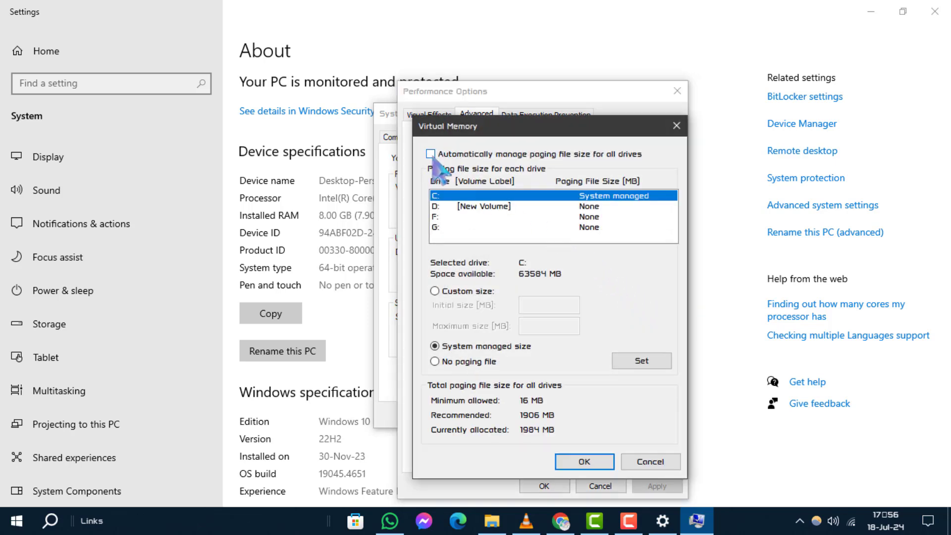
{"action": "left_click", "coordinate": [501, 207]}
{"action": "left_click", "coordinate": [435, 291]}
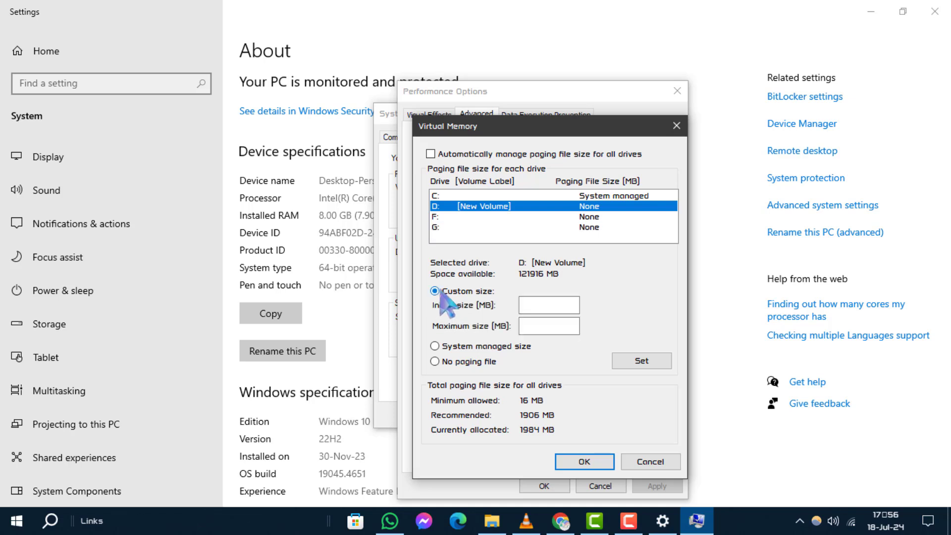
{"action": "left_click", "coordinate": [563, 307]}
{"action": "type", "text": "2000"}
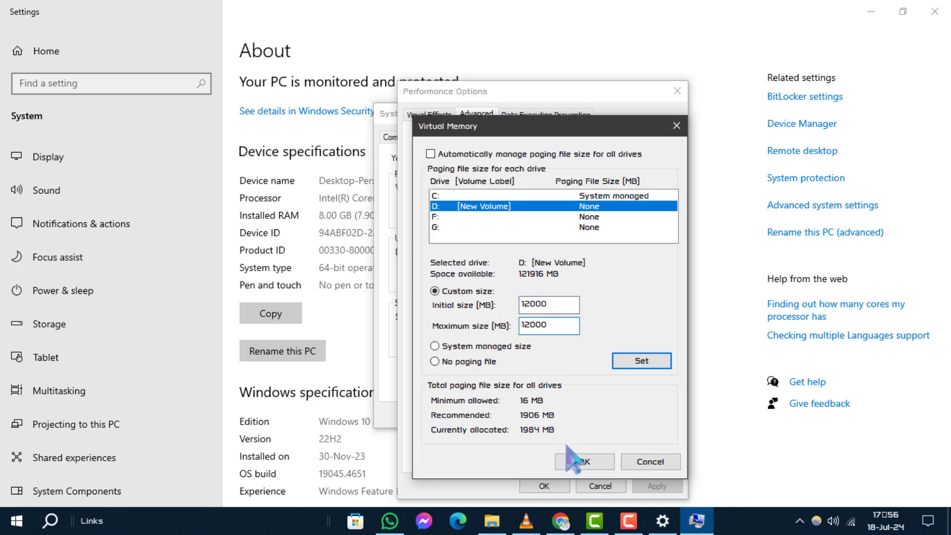
{"action": "left_click", "coordinate": [639, 365]}
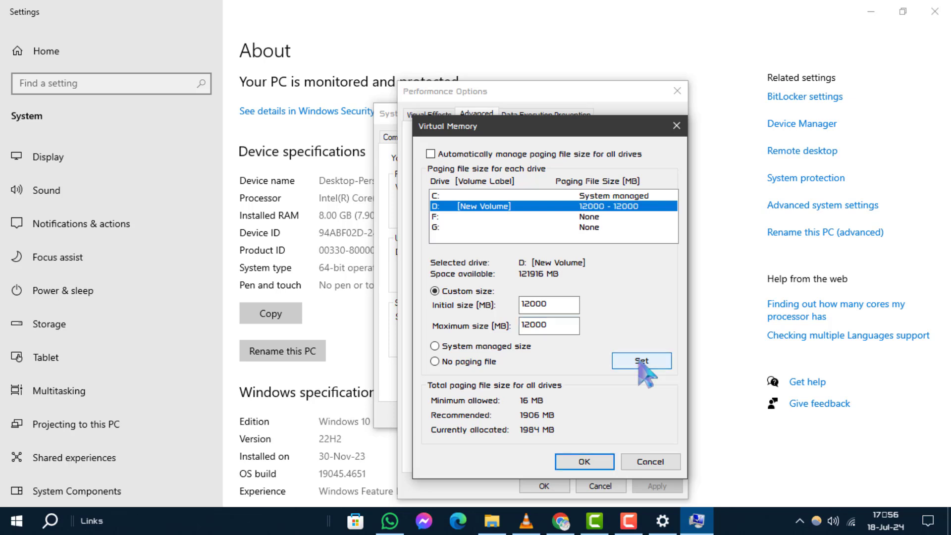
{"action": "left_click", "coordinate": [591, 464]}
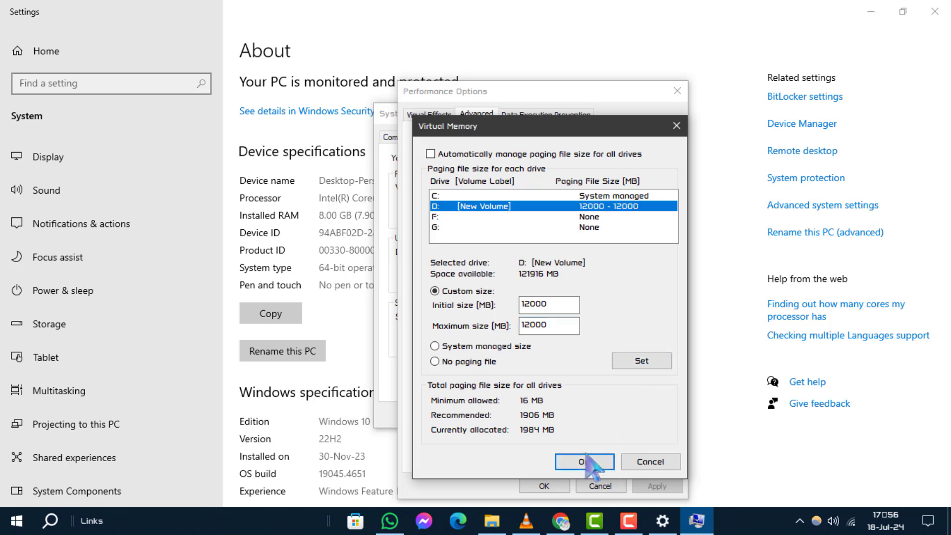